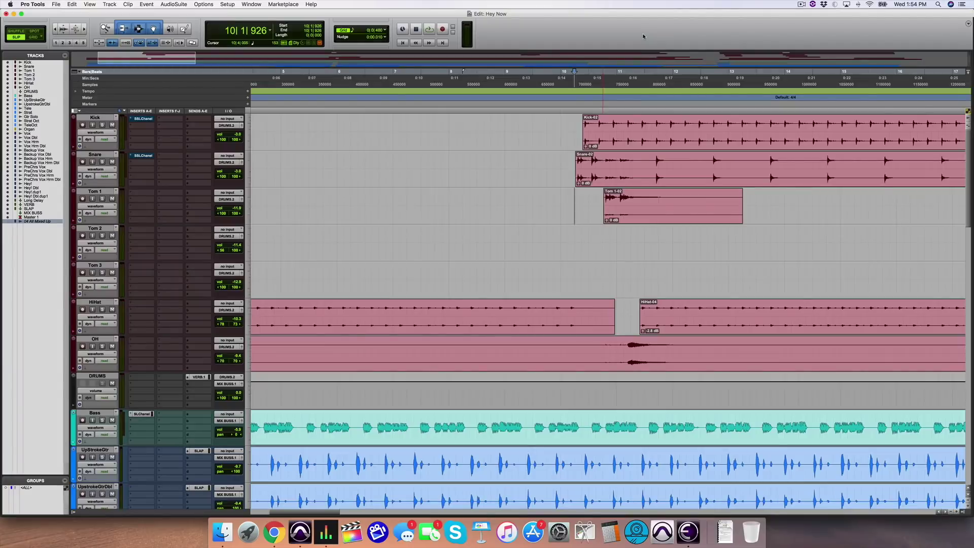
- Play the full mix and solo all drum tracks from Kick through OH together in the mixer
{"action": "key", "text": "space"}
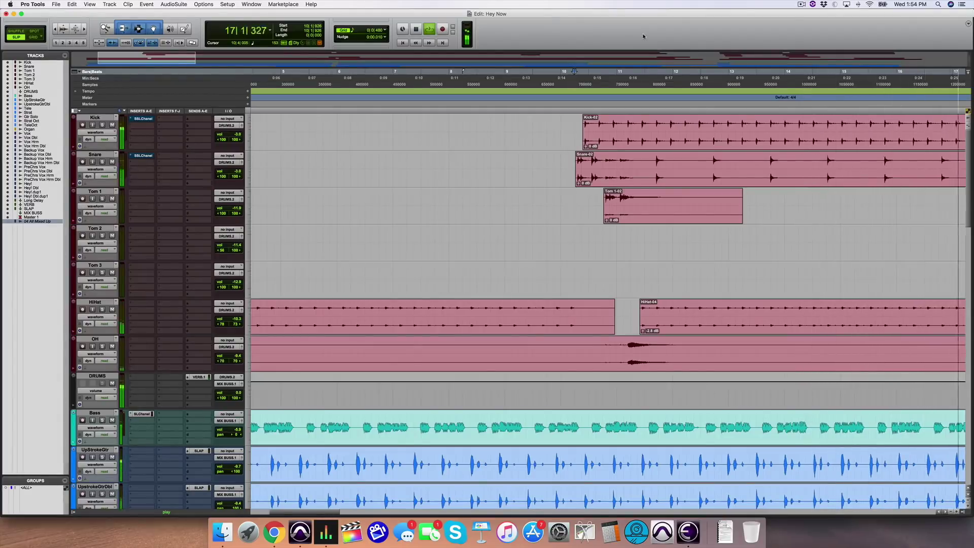
{"action": "key", "text": "super+equal"}
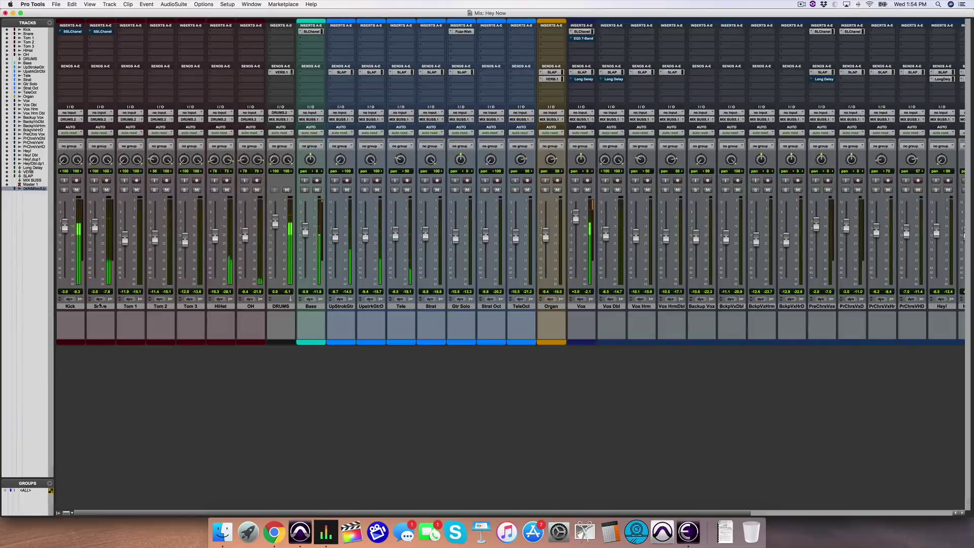
{"action": "left_click", "coordinate": [70, 306]}
{"action": "left_click", "coordinate": [251, 306], "text": "shift"}
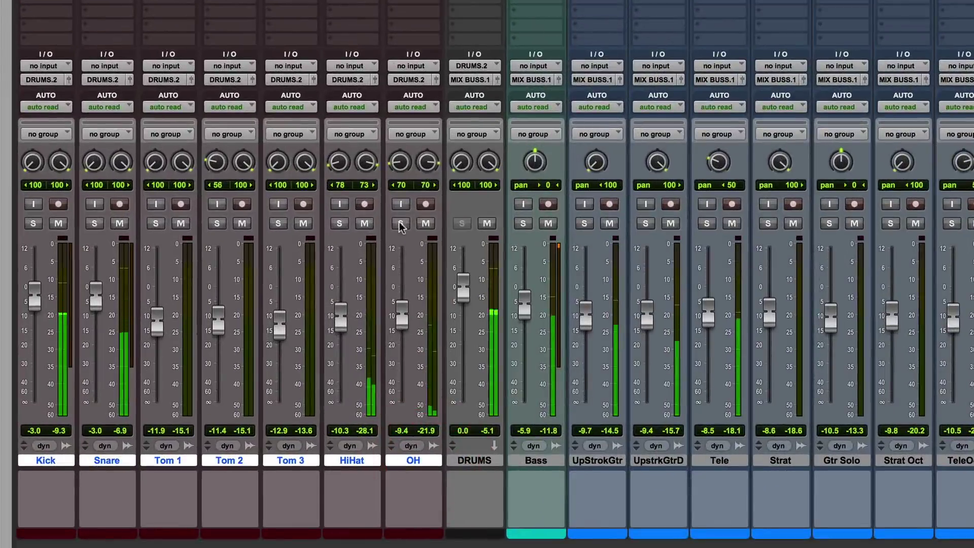
{"action": "left_click", "coordinate": [401, 224]}
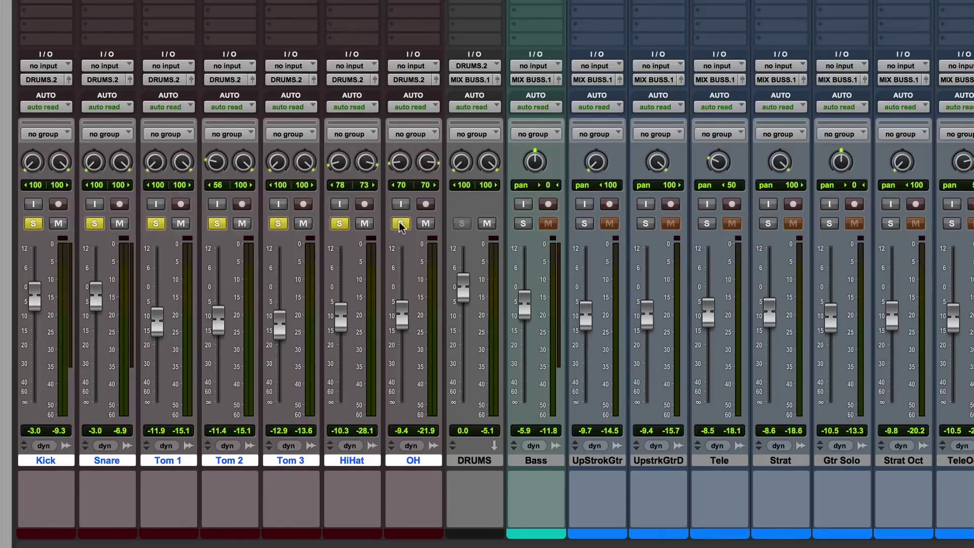
- Clear the drum solos in the edit window, solo only the Kick track, and play it back briefly
{"action": "key", "text": "super+equal"}
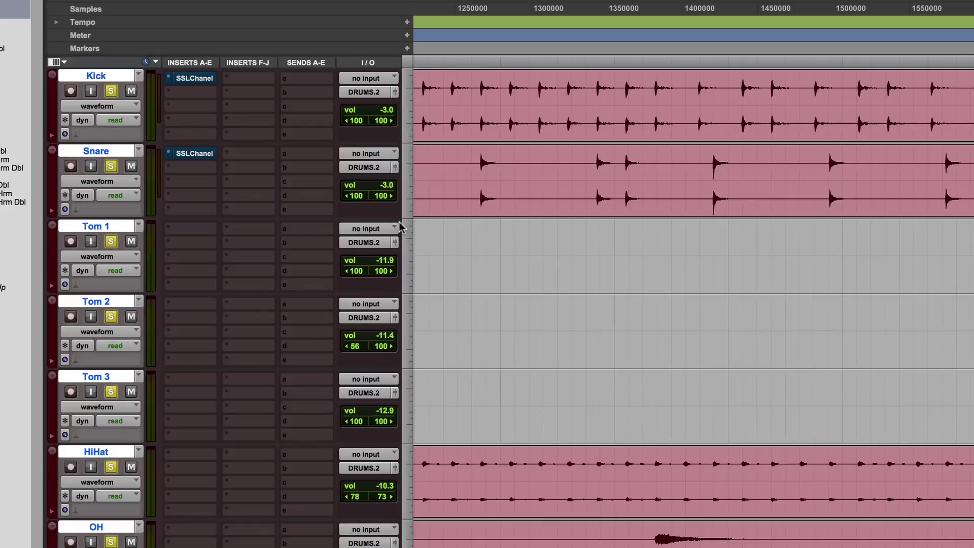
{"action": "left_click", "coordinate": [111, 166], "text": "alt"}
{"action": "left_click", "coordinate": [110, 92]}
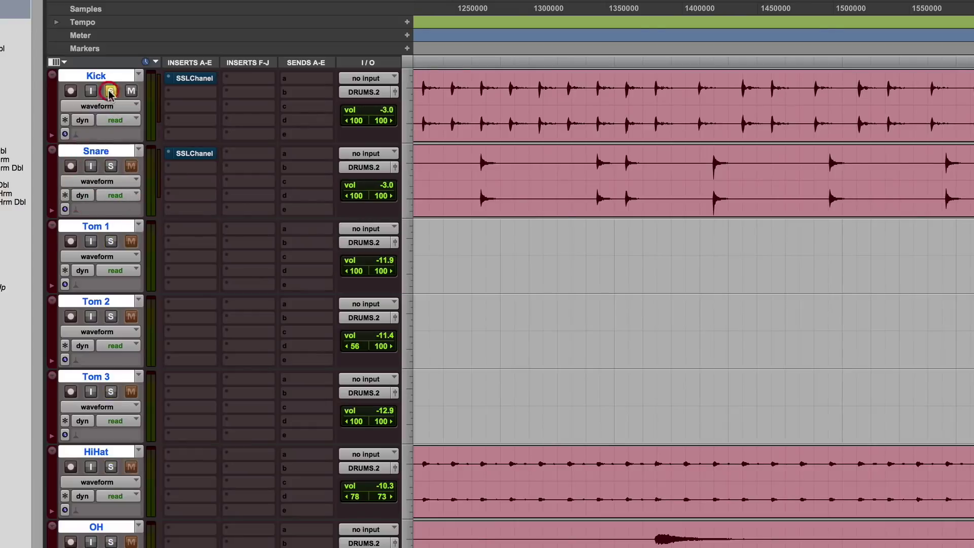
{"action": "key", "text": "space"}
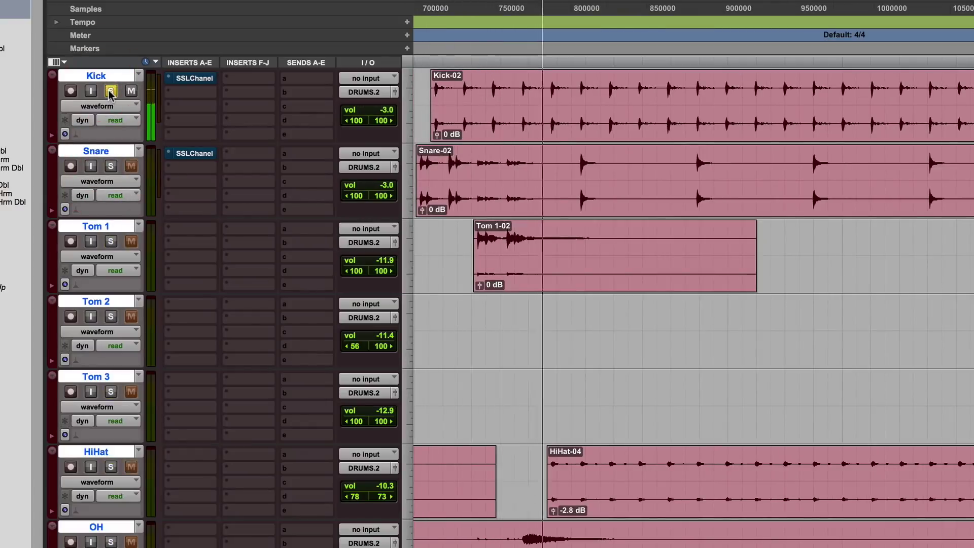
{"action": "key", "text": "space"}
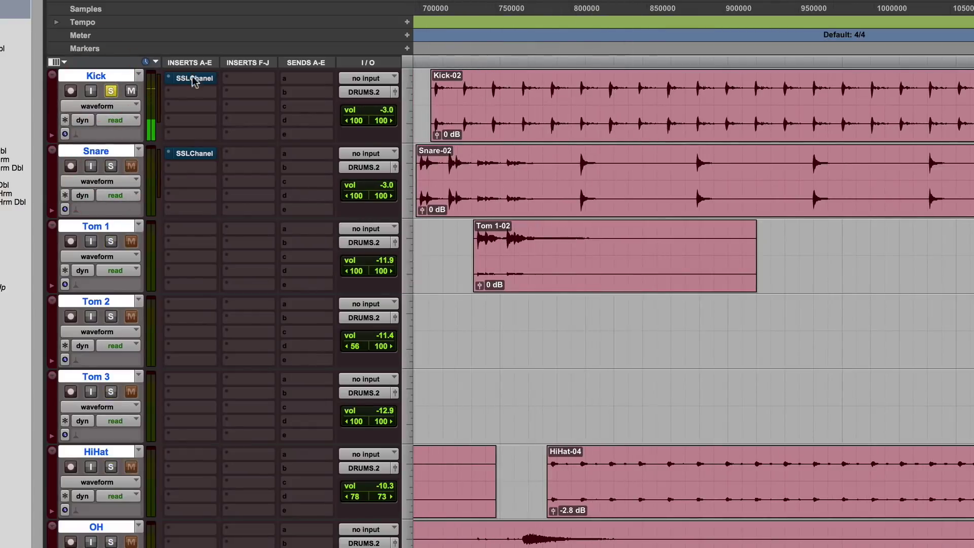
- Open the SSLChannel plug-in on the Kick track and examine its LF and LMF equalizer settings
{"action": "left_click", "coordinate": [194, 79]}
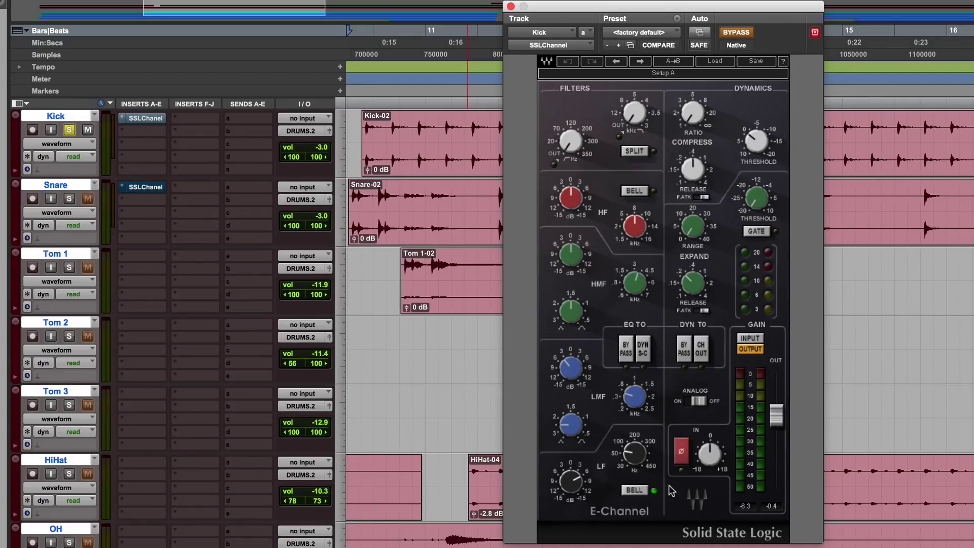
{"action": "mouse_move", "coordinate": [634, 455]}
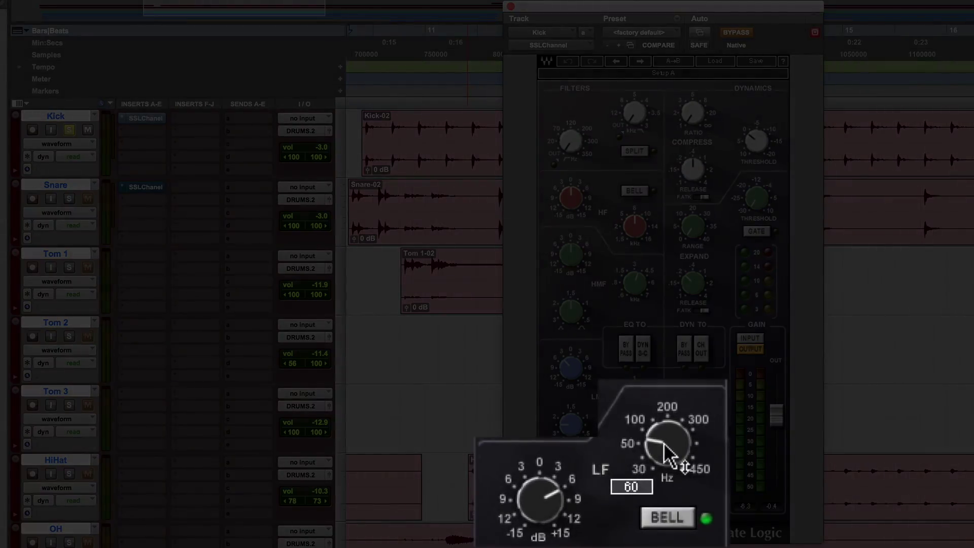
{"action": "mouse_move", "coordinate": [564, 518]}
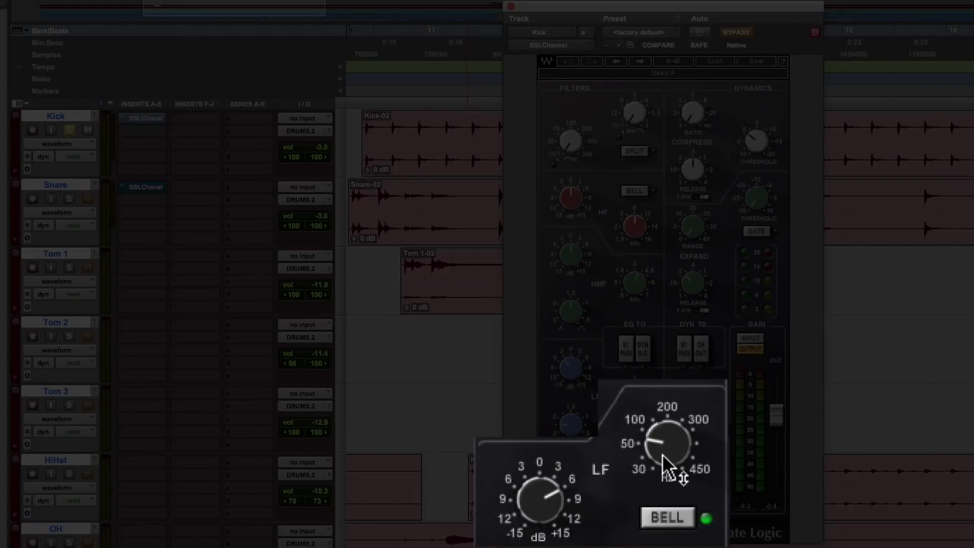
{"action": "mouse_move", "coordinate": [665, 464]}
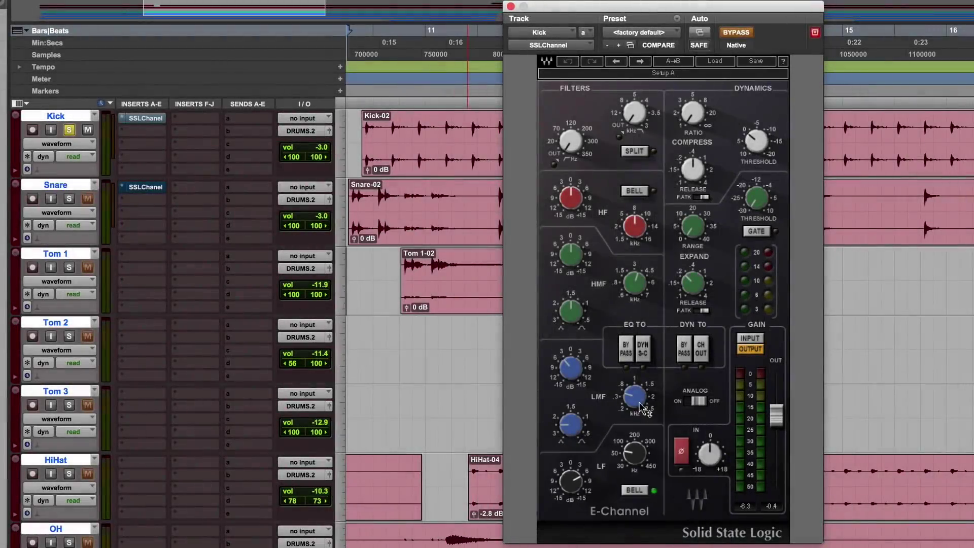
{"action": "mouse_move", "coordinate": [639, 406]}
{"action": "mouse_move", "coordinate": [622, 472]}
- Play the soloed Kick and compare it with its SSLChannel plug-in bypassed and active, leaving the plug-in active
{"action": "key", "text": "space"}
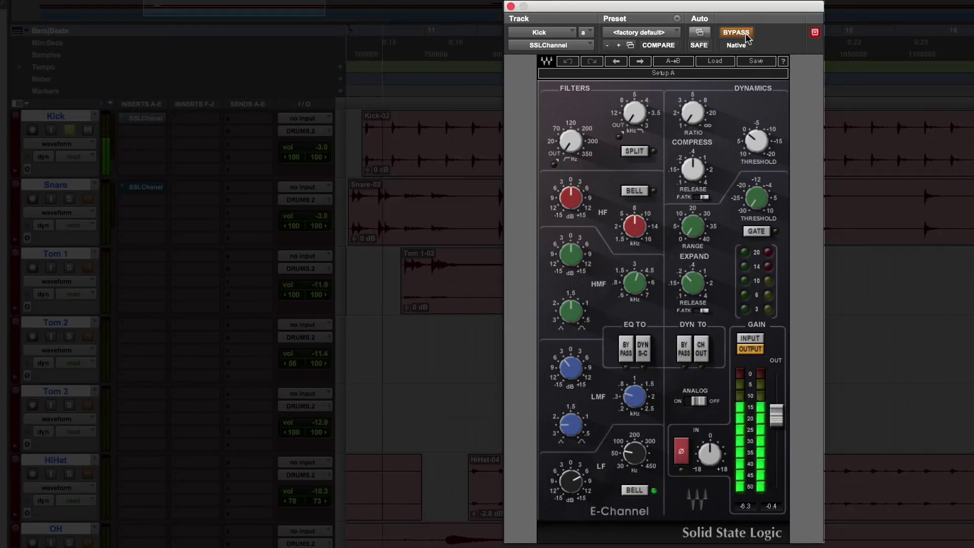
{"action": "left_click", "coordinate": [736, 33]}
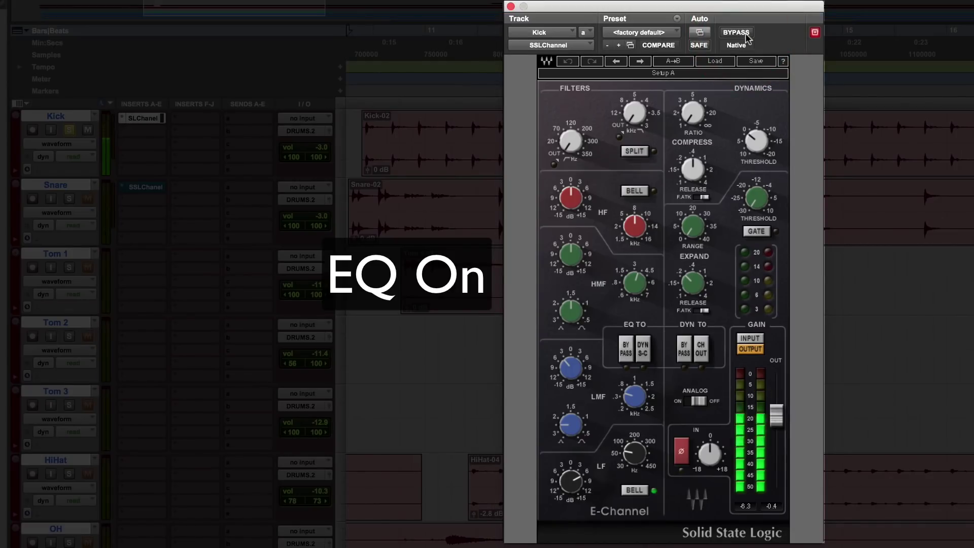
{"action": "left_click", "coordinate": [747, 35]}
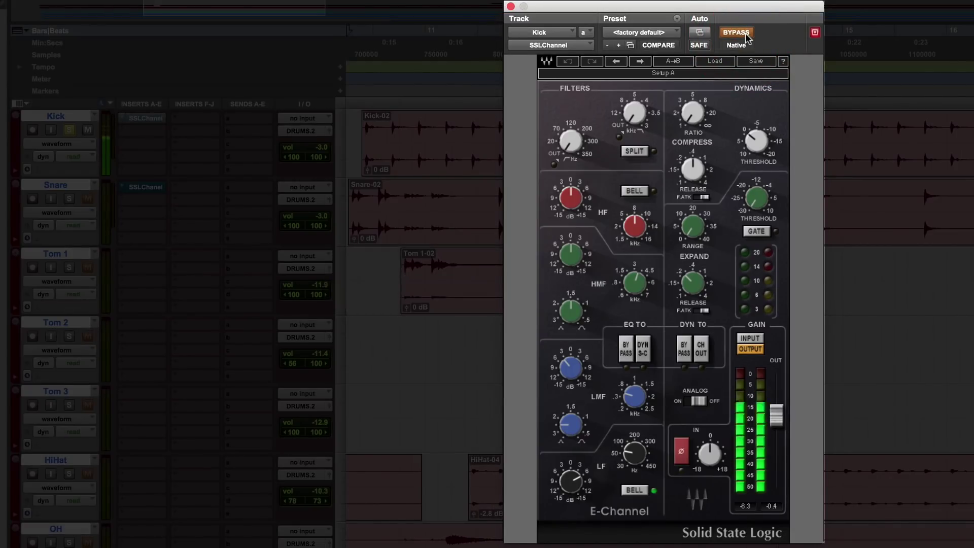
{"action": "left_click", "coordinate": [747, 36]}
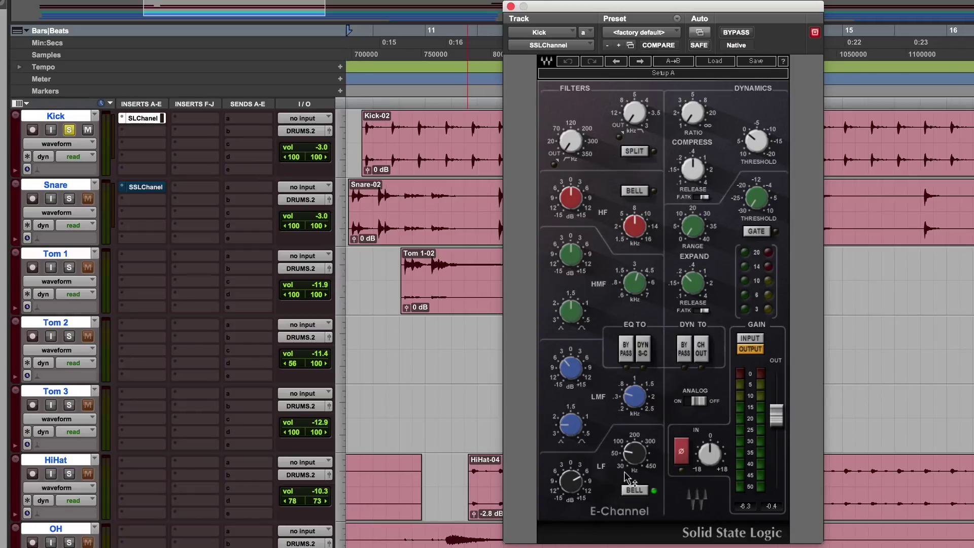
- Try a stronger LF gain boost in the Kick's SSLChannel and bring the gain back down
{"action": "left_click_drag", "start_coordinate": [576, 497], "coordinate": [577, 470]}
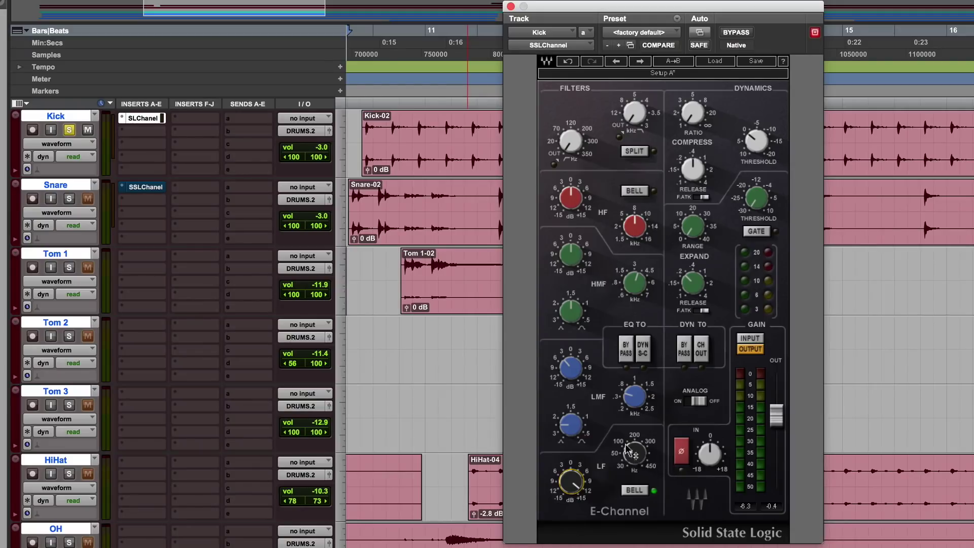
{"action": "mouse_move", "coordinate": [615, 479]}
{"action": "left_click_drag", "start_coordinate": [576, 489], "coordinate": [576, 503]}
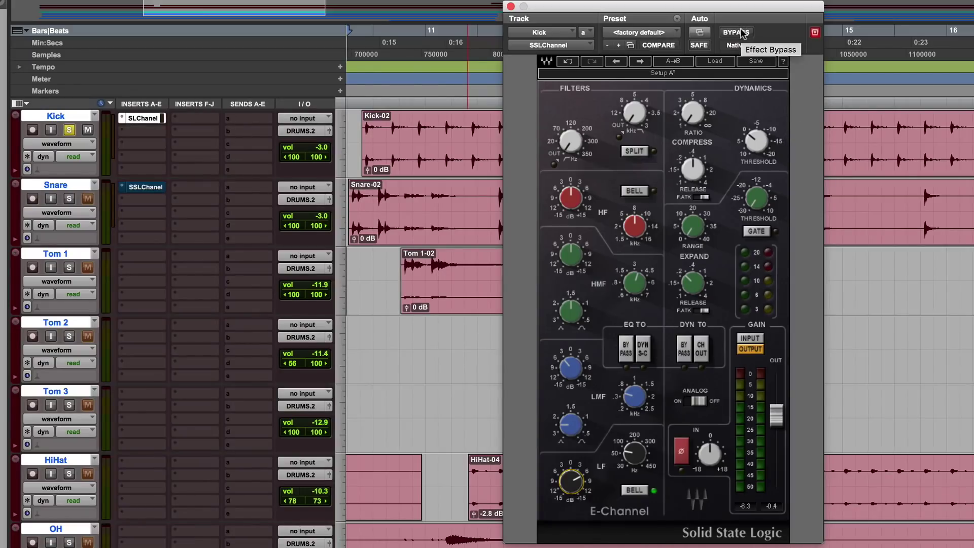
- Open the Snare's SSLChannel plug-in and solo the Snare, playing it with the Kick before removing the Kick's solo
{"action": "left_click", "coordinate": [145, 186]}
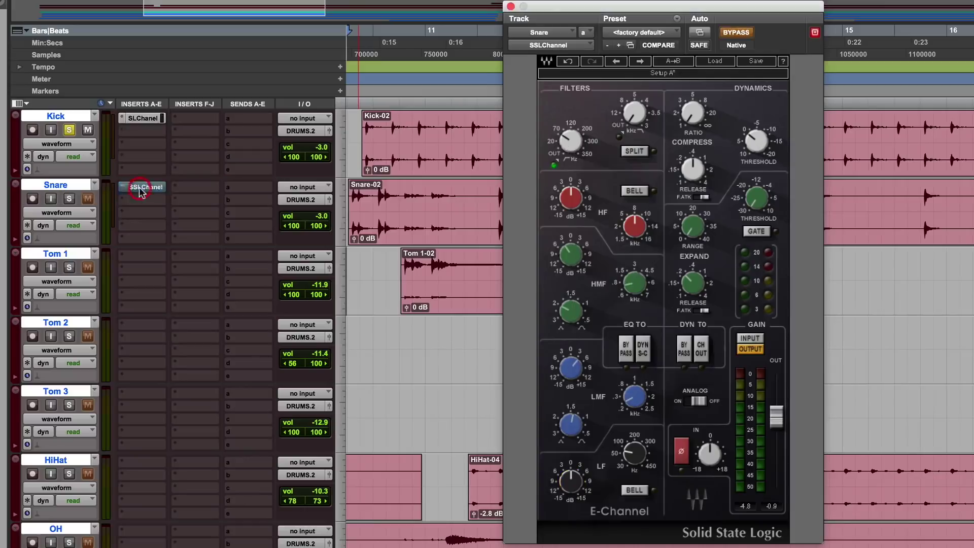
{"action": "left_click", "coordinate": [70, 199]}
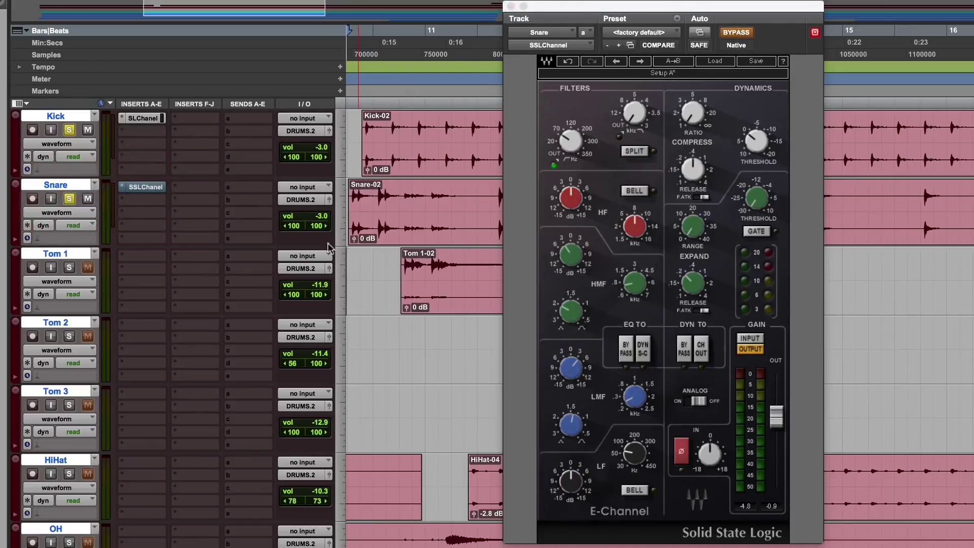
{"action": "key", "text": "space"}
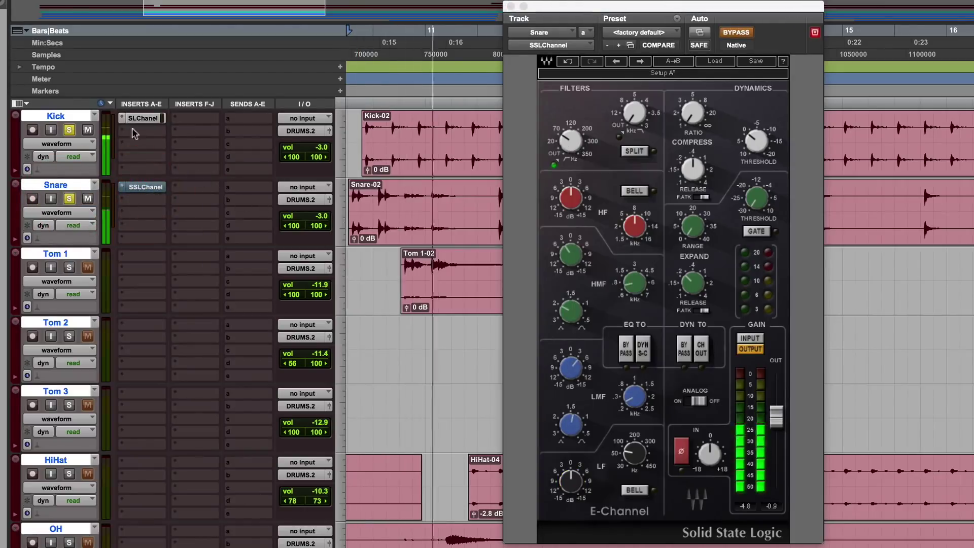
{"action": "left_click", "coordinate": [69, 131]}
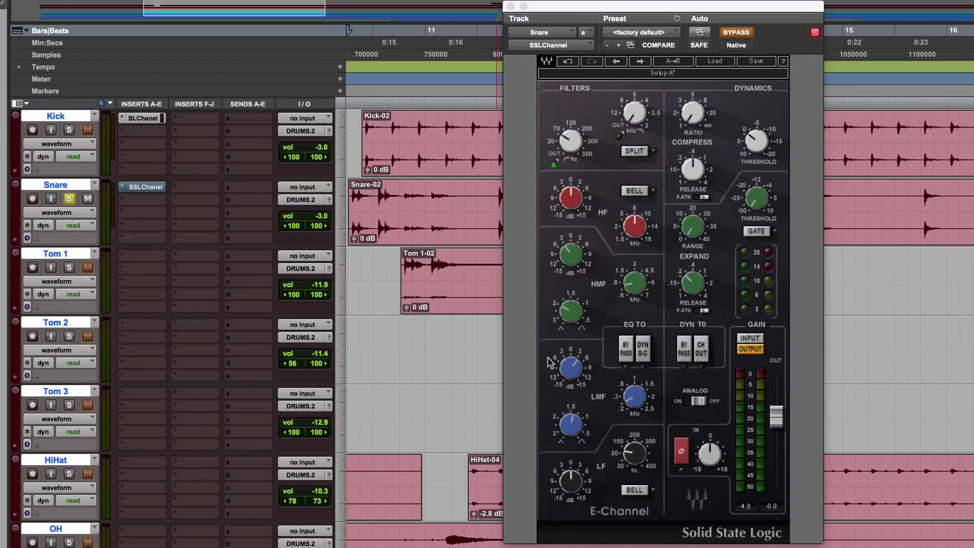
- Review the Snare's LMF and HMF bands and compare playback with its SSLChannel bypassed and active, leaving it active
{"action": "mouse_move", "coordinate": [638, 406]}
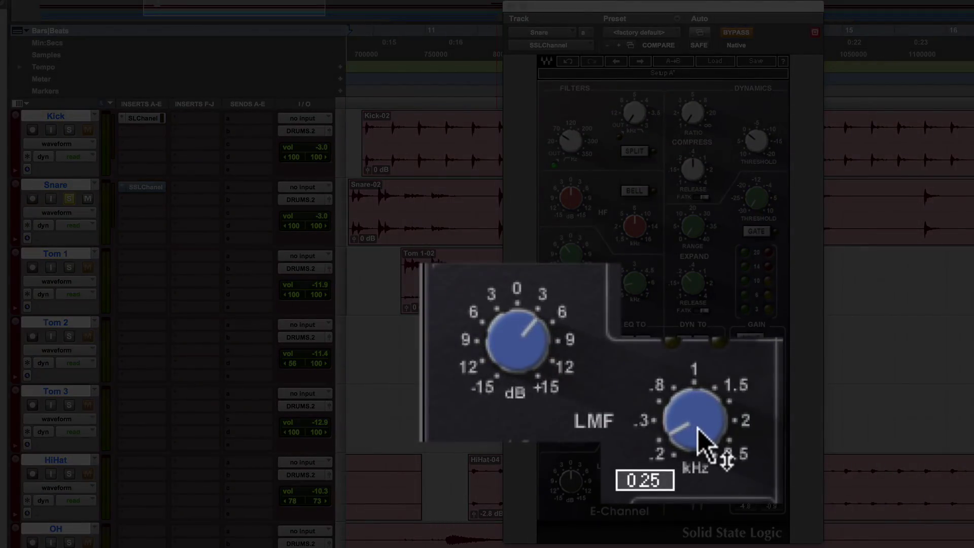
{"action": "mouse_move", "coordinate": [522, 334]}
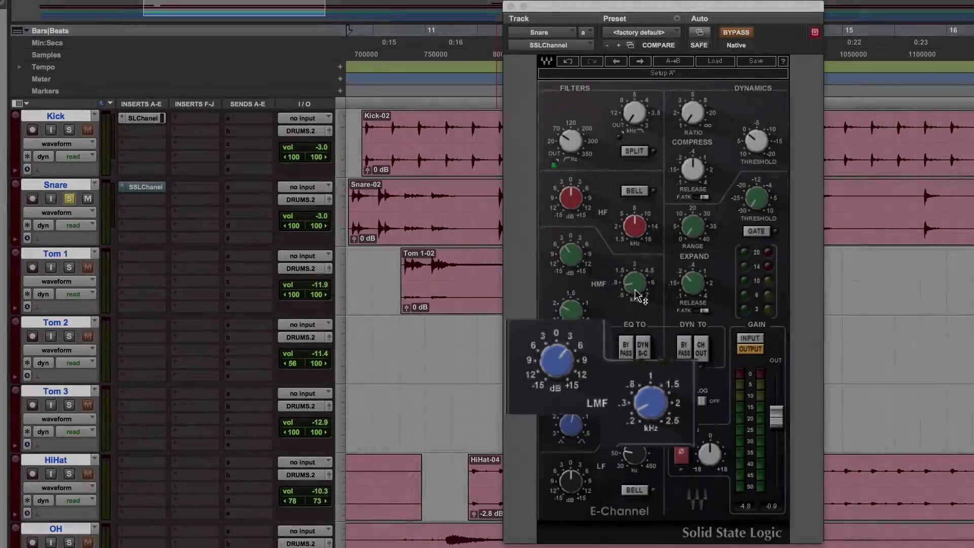
{"action": "mouse_move", "coordinate": [636, 293]}
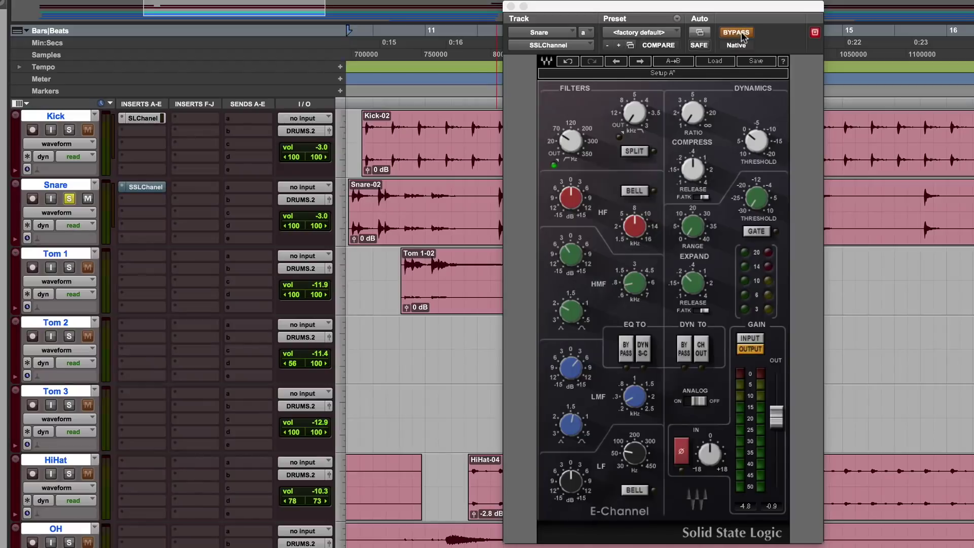
{"action": "key", "text": "space"}
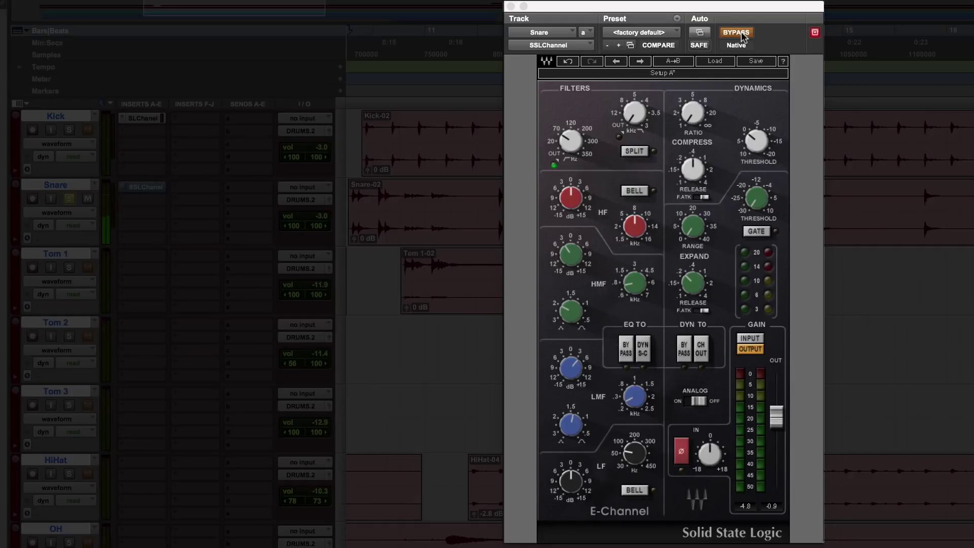
{"action": "left_click", "coordinate": [742, 33]}
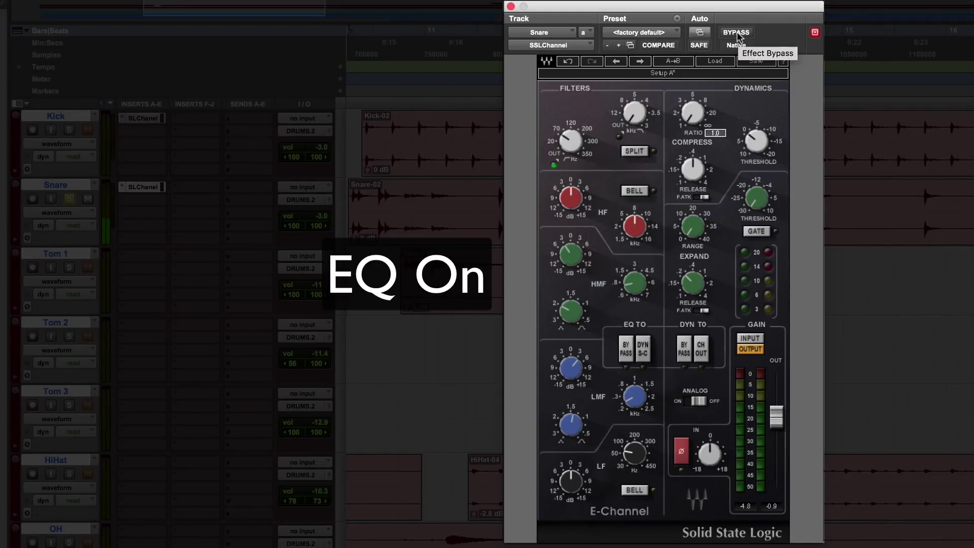
{"action": "left_click", "coordinate": [737, 34]}
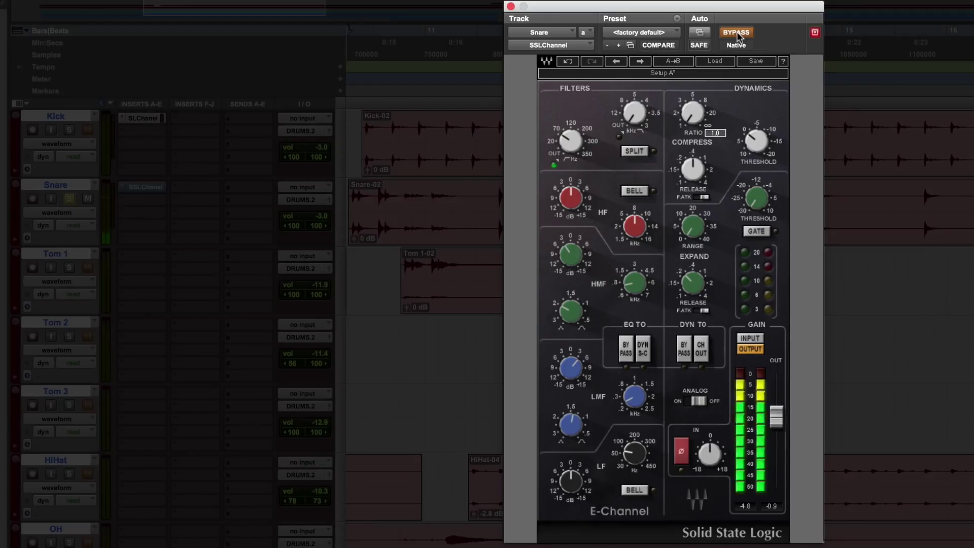
{"action": "left_click", "coordinate": [736, 33]}
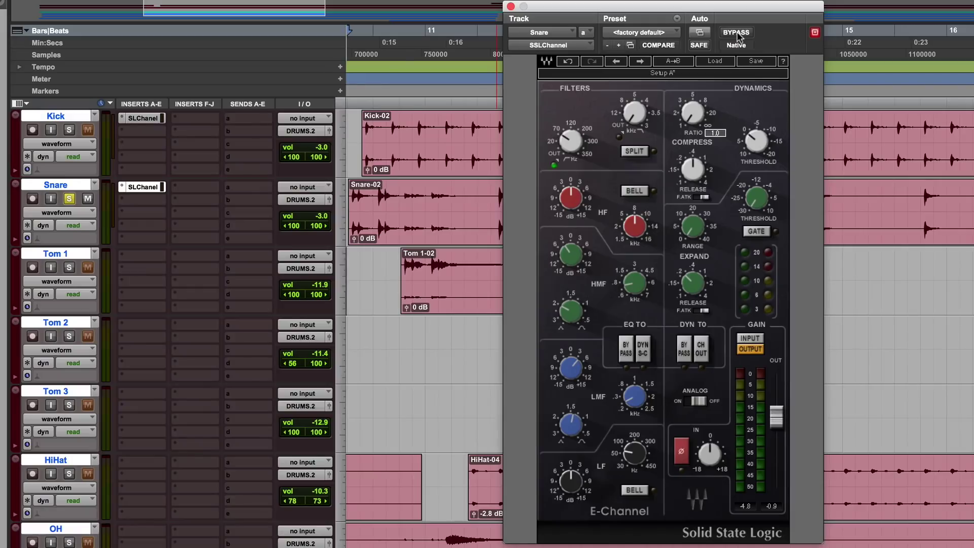
- Add the Kick and all remaining drum tracks to the solo so the whole kit plays together
{"action": "left_click", "coordinate": [70, 130]}
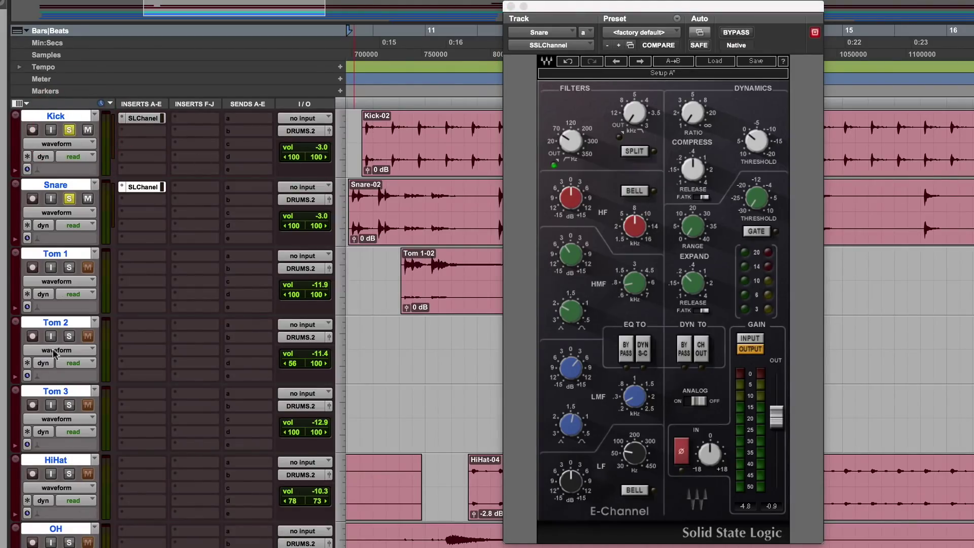
{"action": "left_click", "coordinate": [69, 542], "text": "alt"}
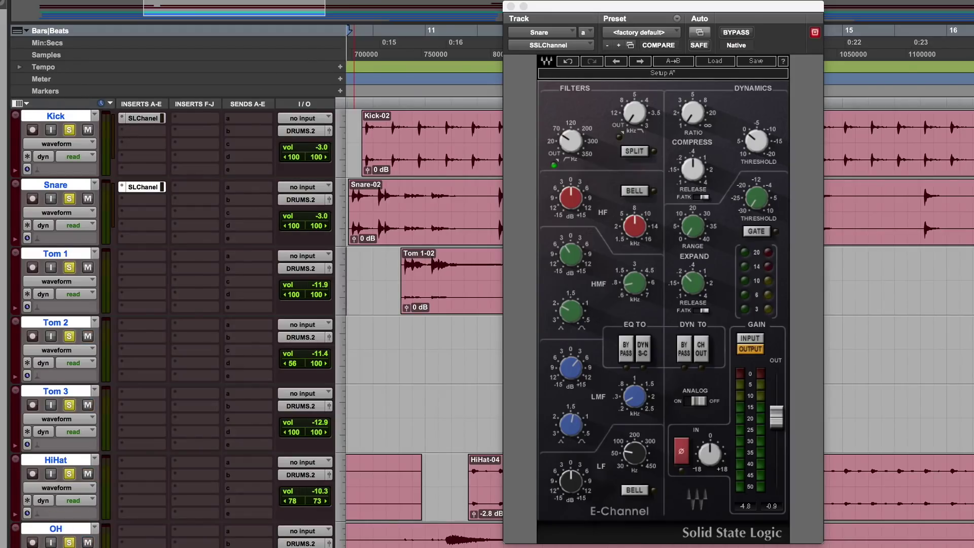
- Select only the Kick and Snare tracks and bypass their SSLChannel inserts together in the mixer
{"action": "left_click", "coordinate": [56, 117]}
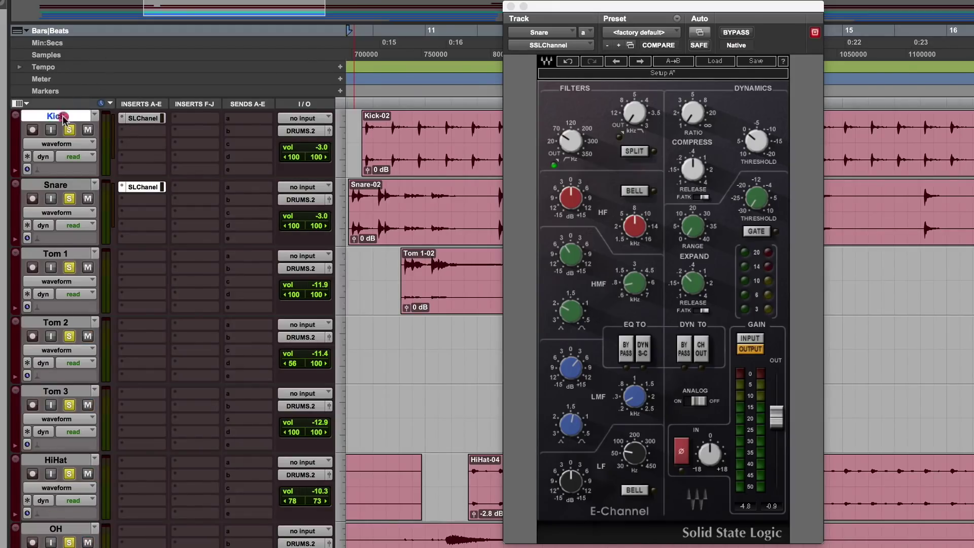
{"action": "left_click", "coordinate": [60, 184], "text": "shift"}
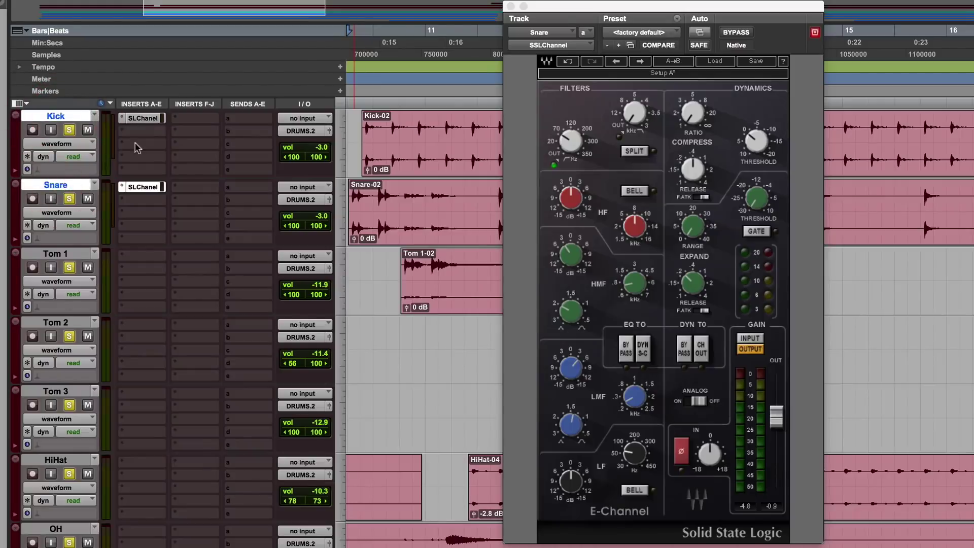
{"action": "key", "text": "super+equal"}
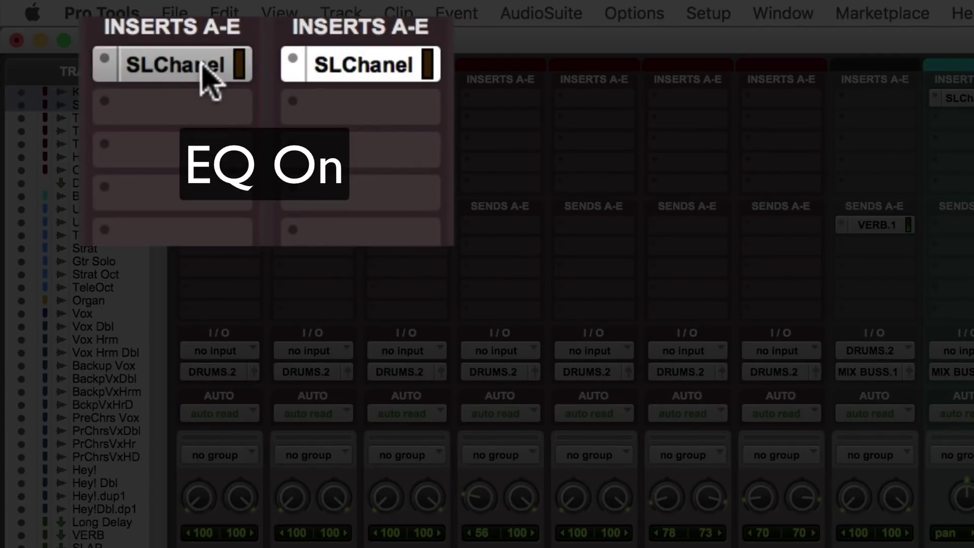
{"action": "left_click", "coordinate": [208, 66]}
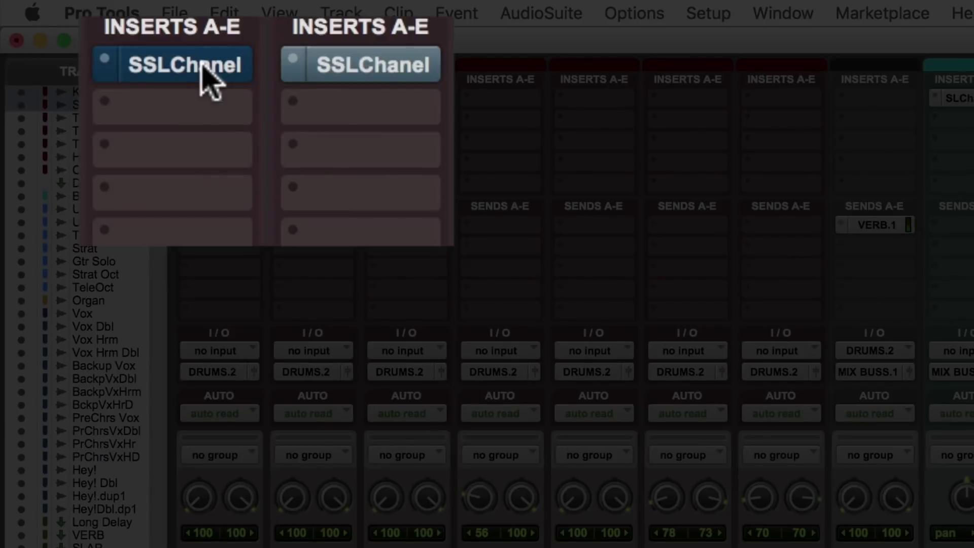
- Compare drum playback by toggling the Kick and Snare SSLChannel inserts together between active and bypassed, leaving both active
{"action": "left_click", "coordinate": [208, 66]}
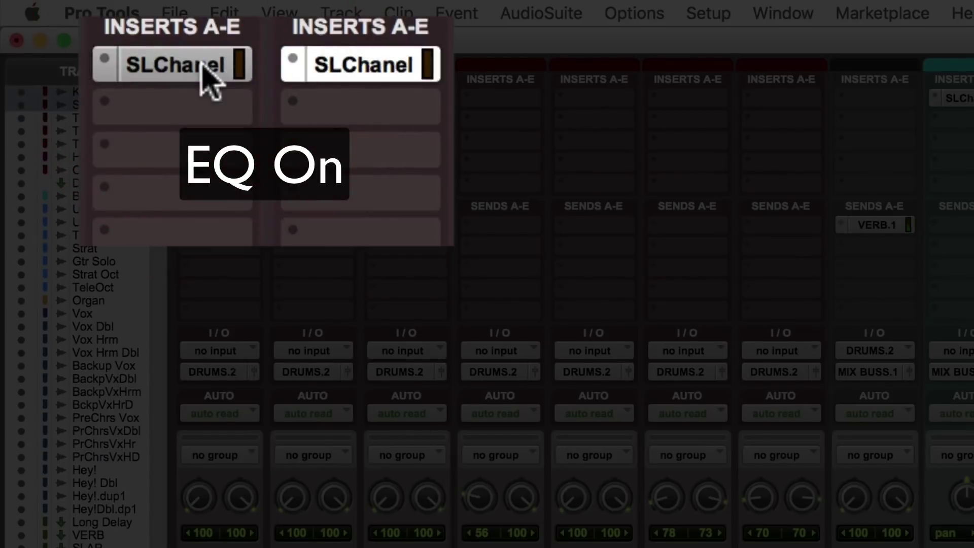
{"action": "left_click", "coordinate": [208, 66]}
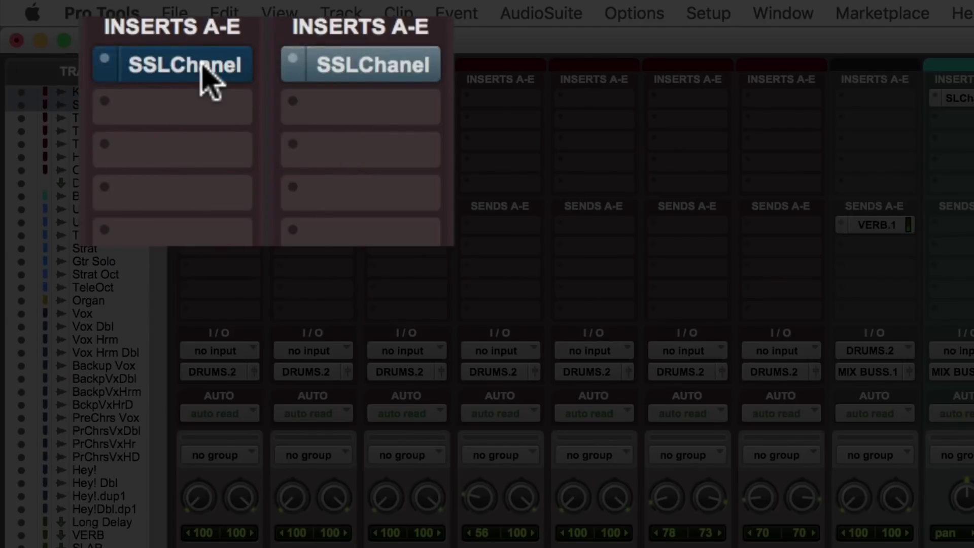
{"action": "left_click", "coordinate": [208, 66]}
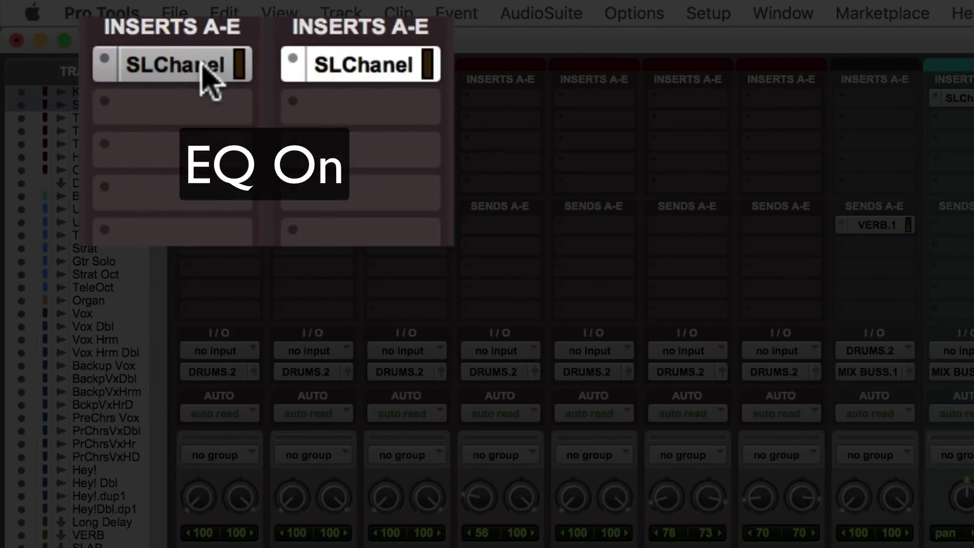
{"action": "left_click", "coordinate": [208, 65]}
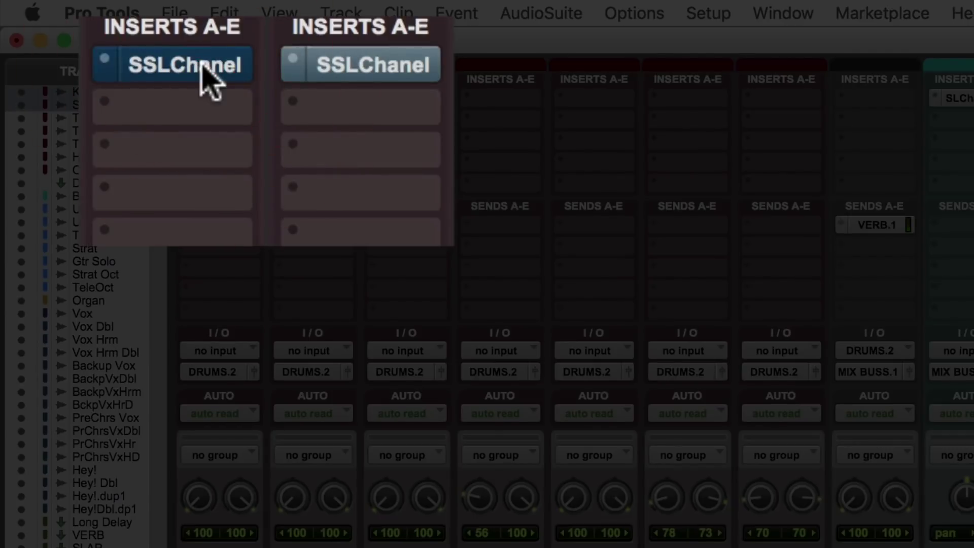
{"action": "left_click", "coordinate": [208, 66]}
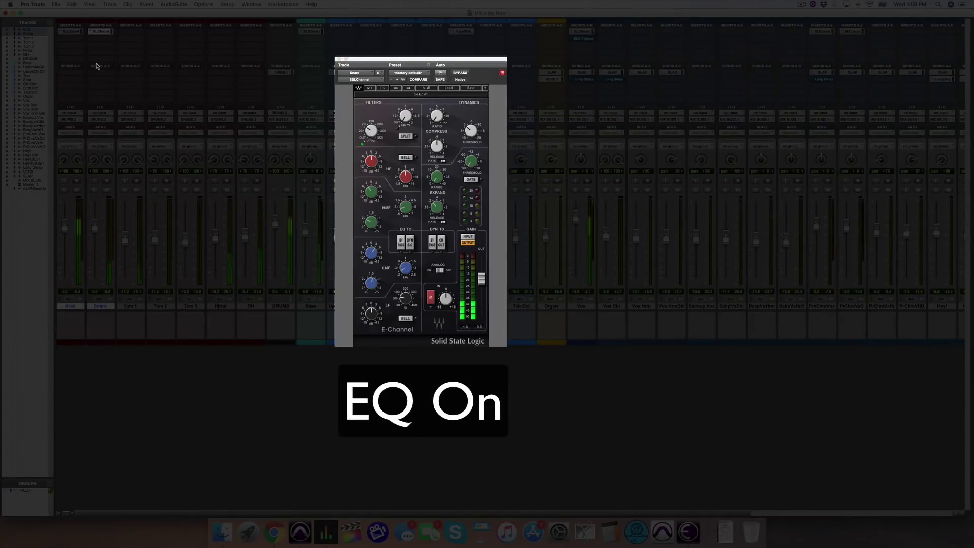
- With the full mix playing, bypass and reactivate the Kick and Snare SSLChannel inserts together twice, leaving the EQ on
{"action": "left_click", "coordinate": [101, 32], "text": "super"}
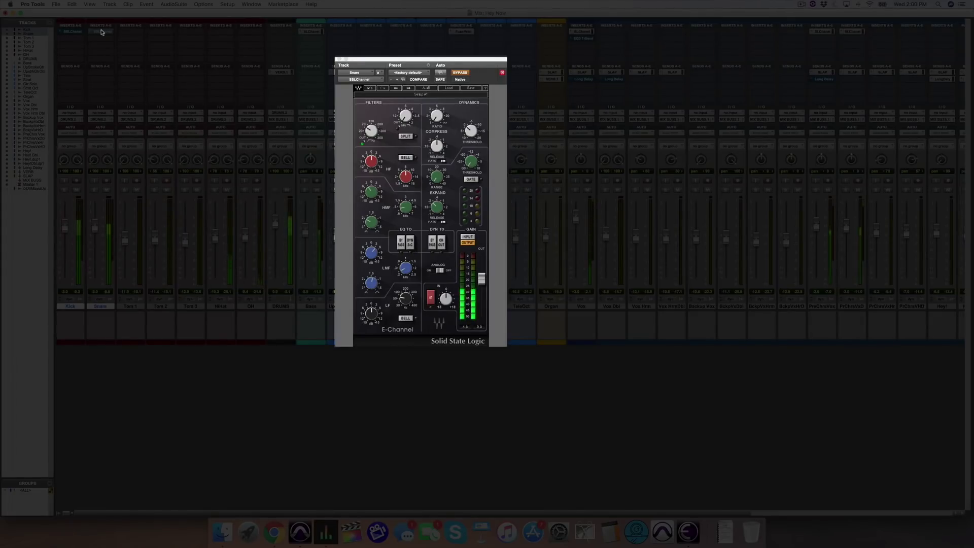
{"action": "left_click", "coordinate": [102, 32], "text": "super"}
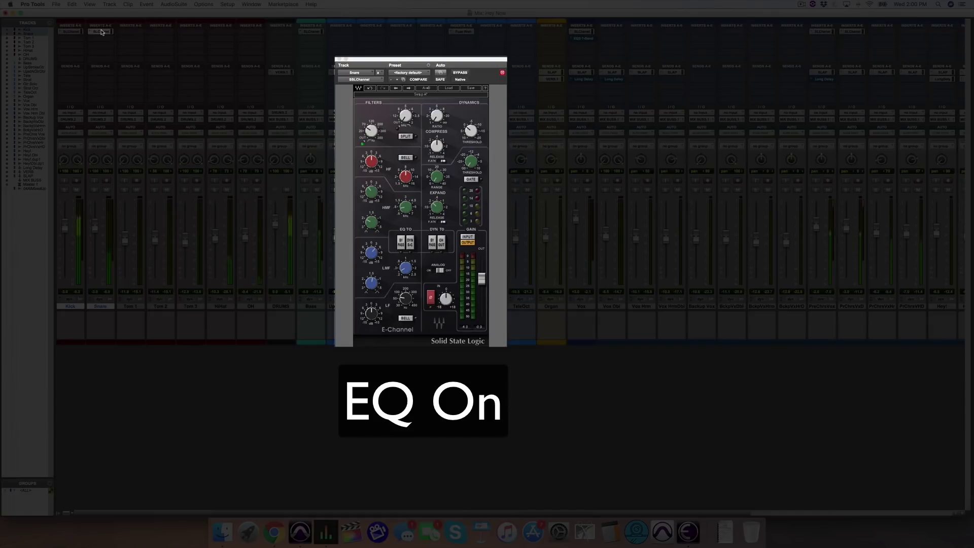
{"action": "left_click", "coordinate": [101, 32], "text": "super"}
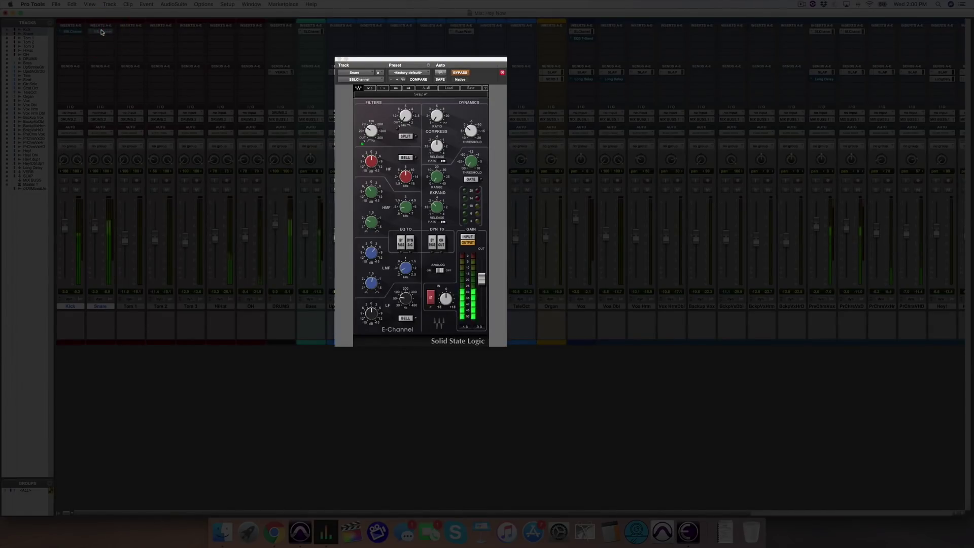
{"action": "left_click", "coordinate": [102, 32], "text": "super"}
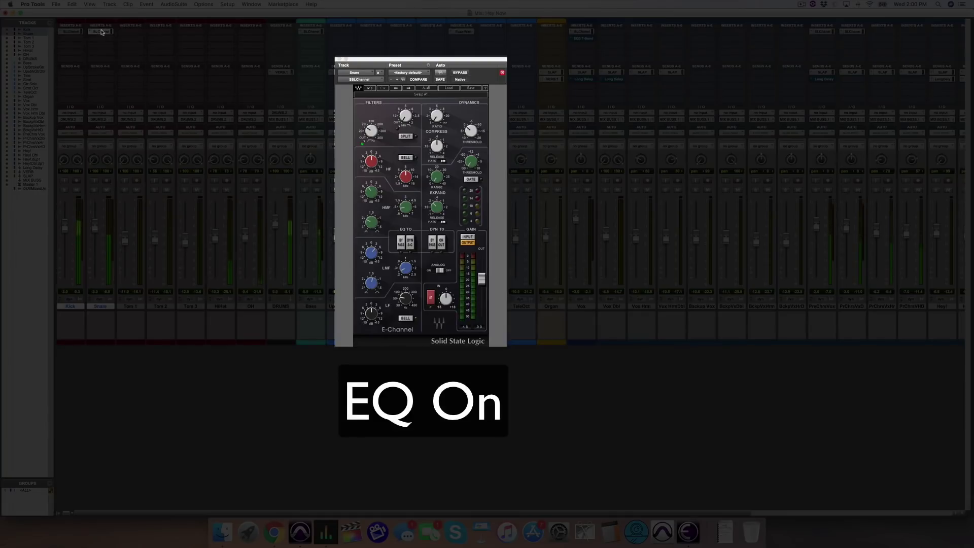